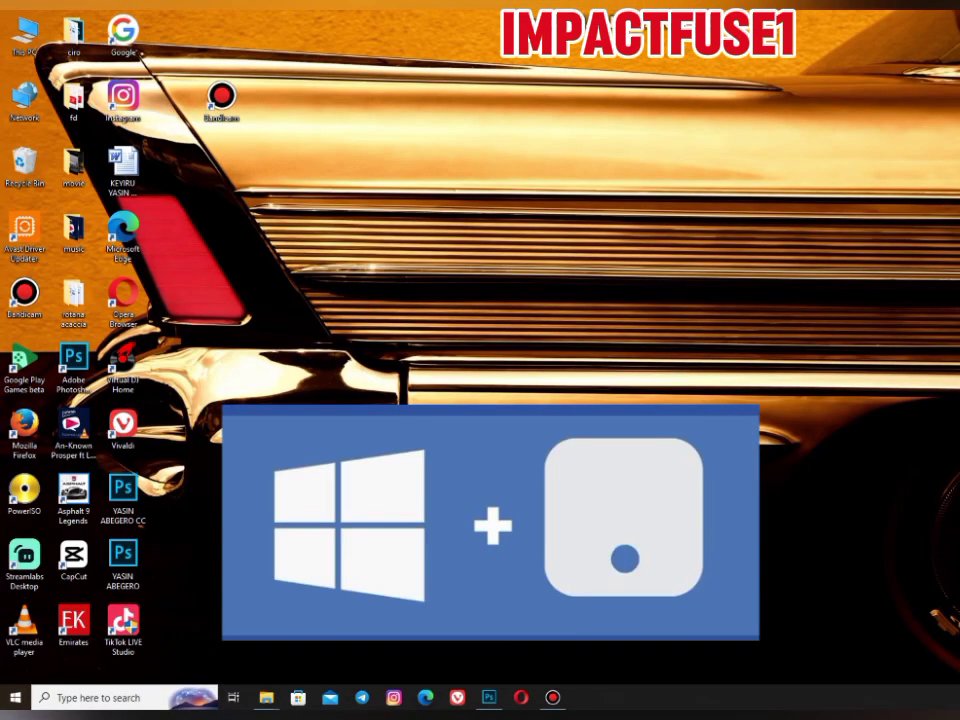
# Step: Open File Explorer at the Quick access view with Windows+E
pyautogui.press('super+e')
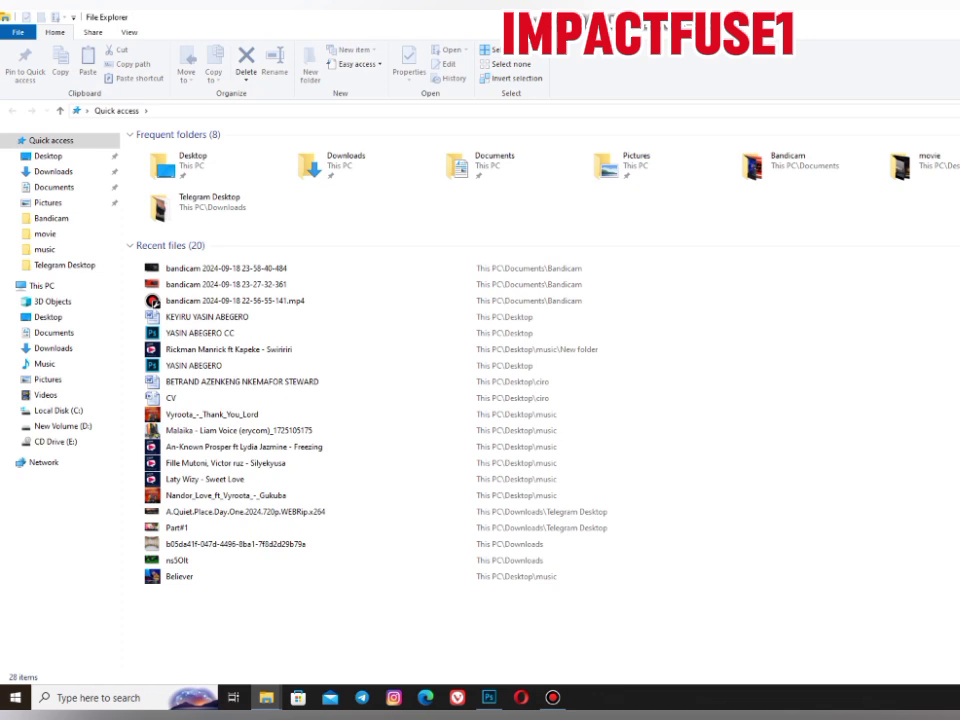
# Step: Minimize all windows with Windows+D so the desktop shows
pyautogui.press('super+d')
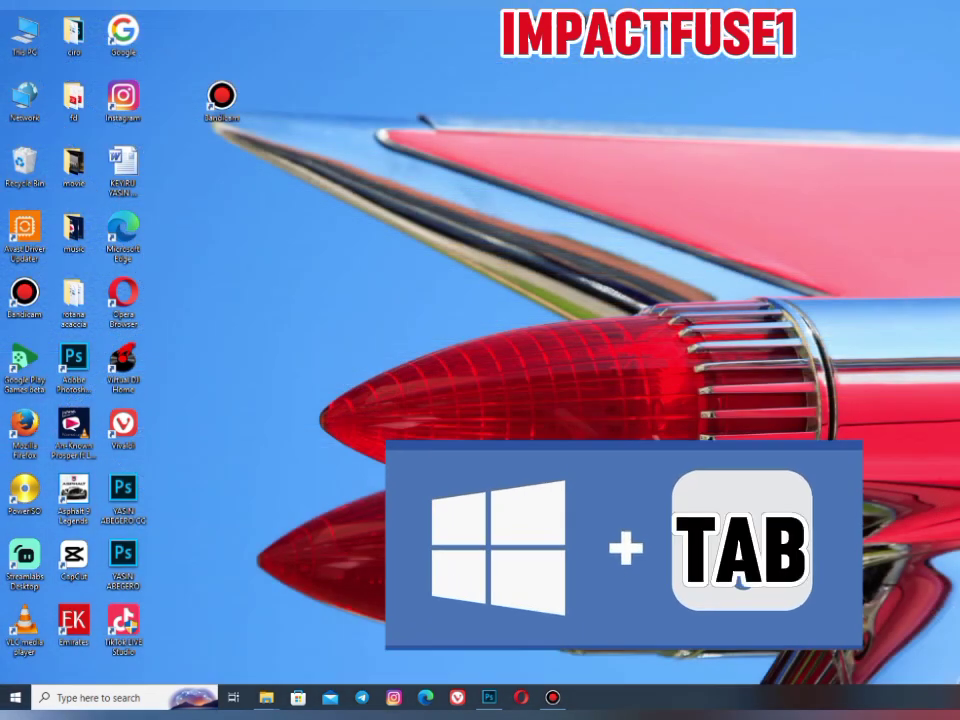
pyautogui.press('super+Tab')
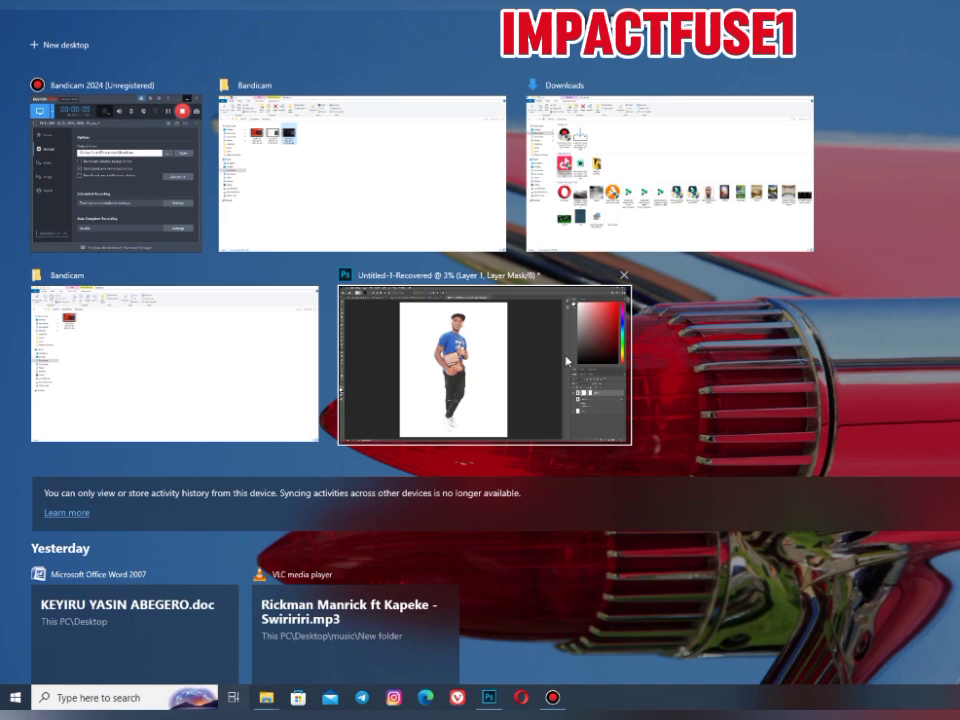
pyautogui.click(718, 393)
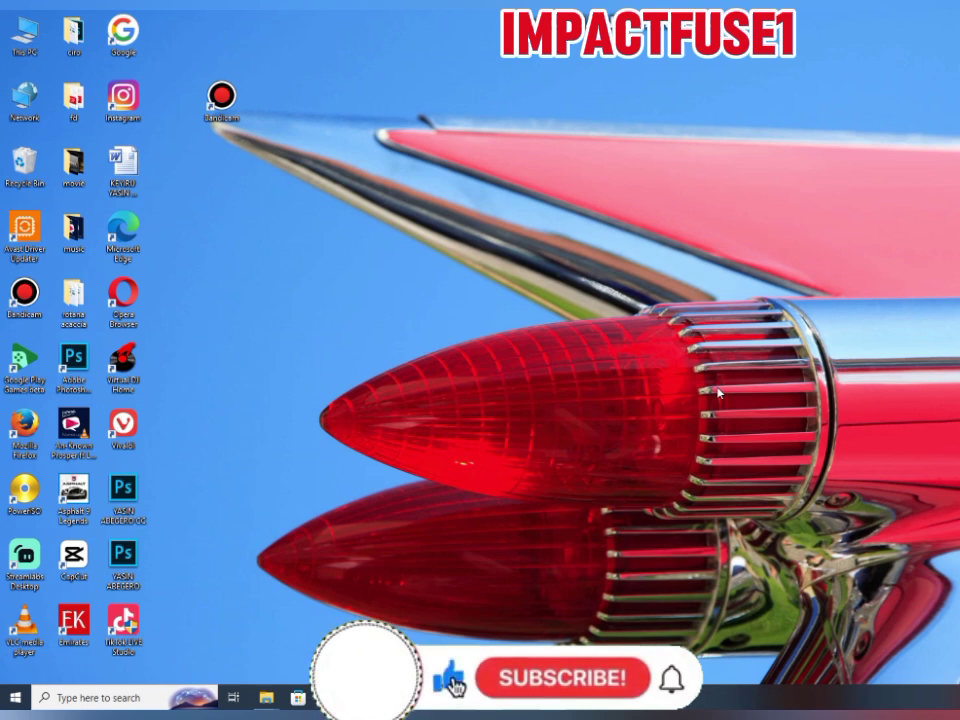
pyautogui.press('super+i')
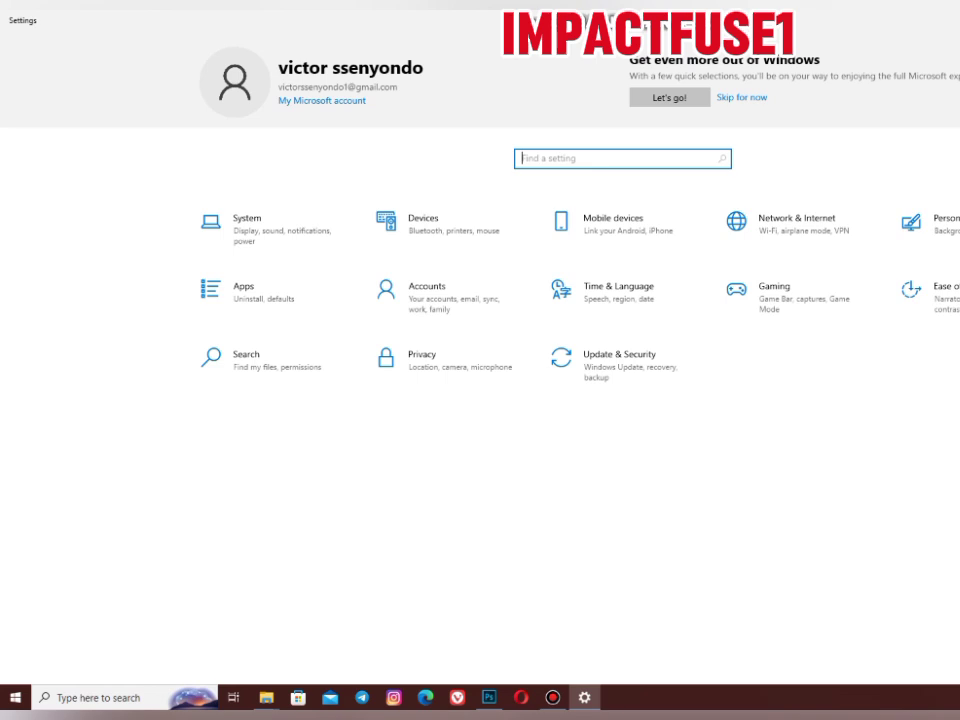
pyautogui.hotkey('alt', 'F4')
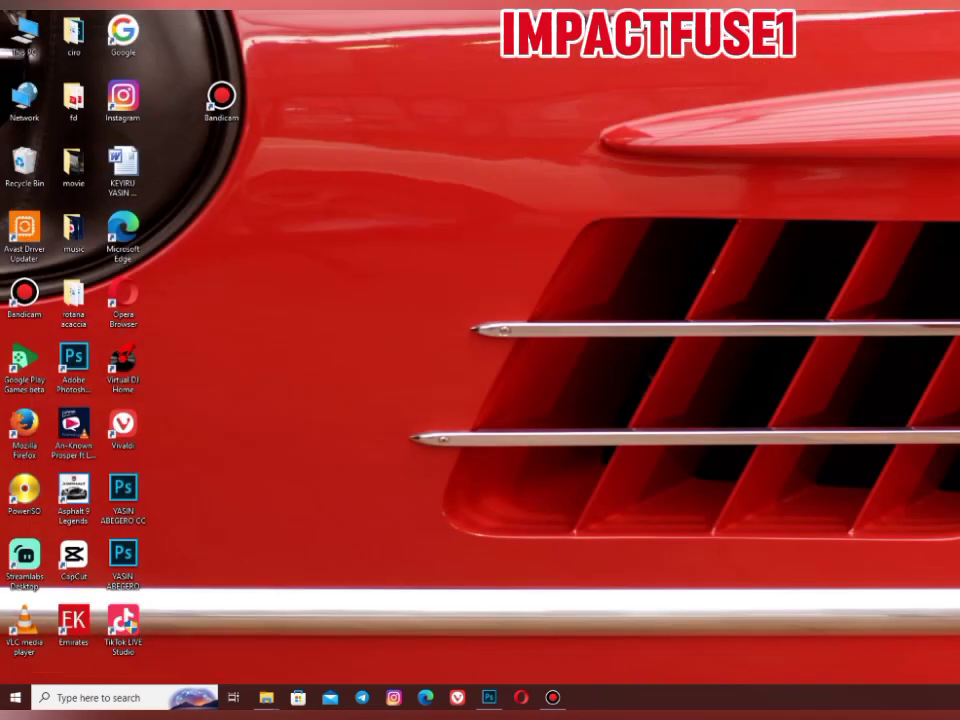
pyautogui.press('super+r')
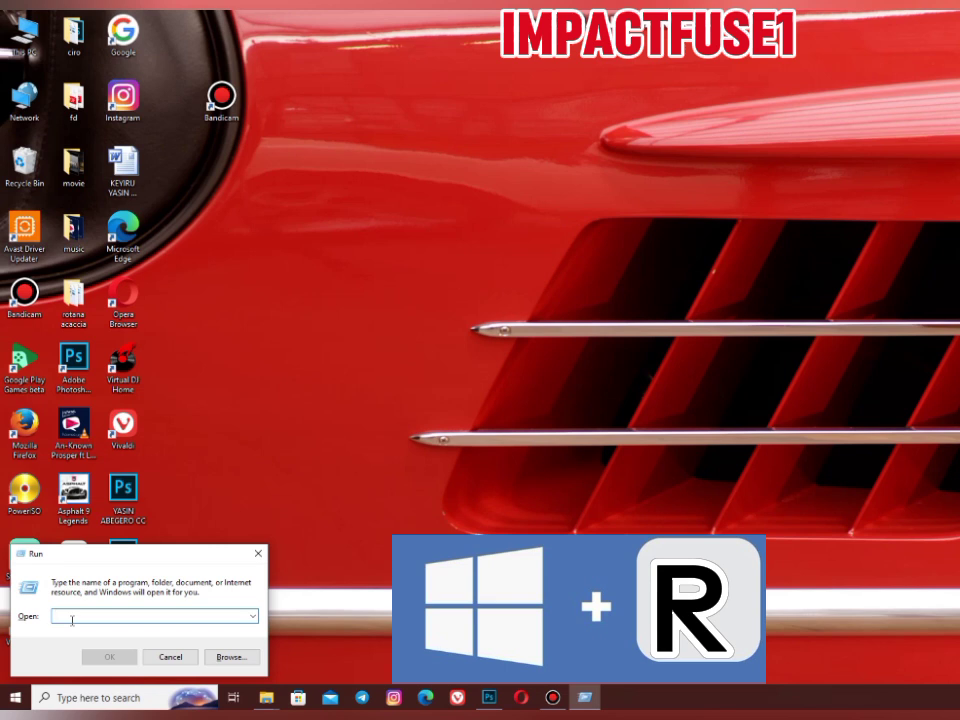
pyautogui.write('F')
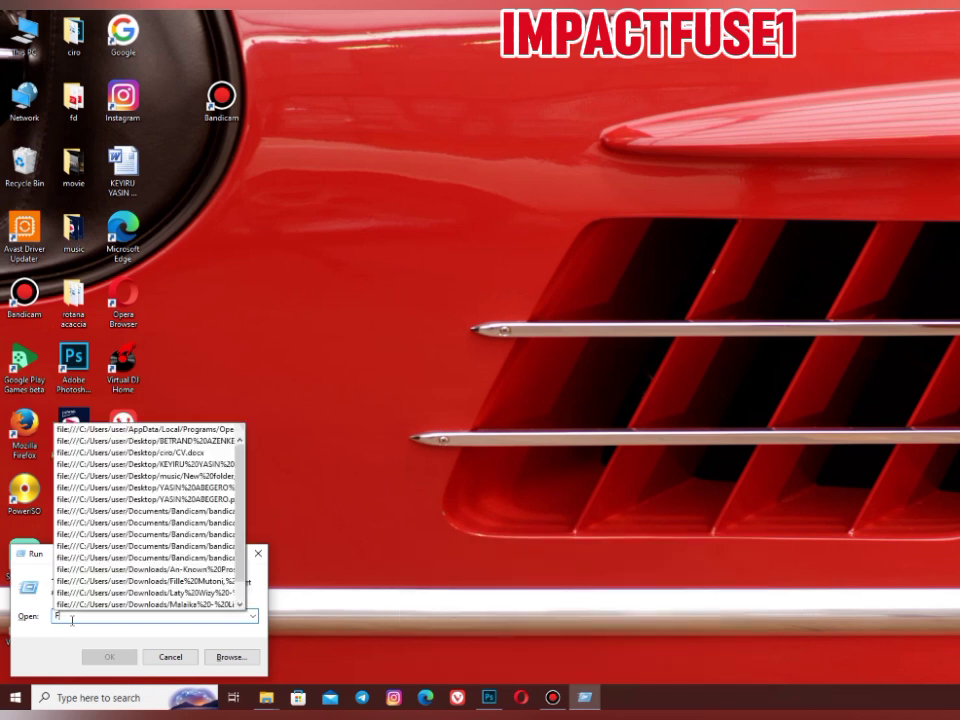
pyautogui.press('BackSpace')
pyautogui.write('CMD')
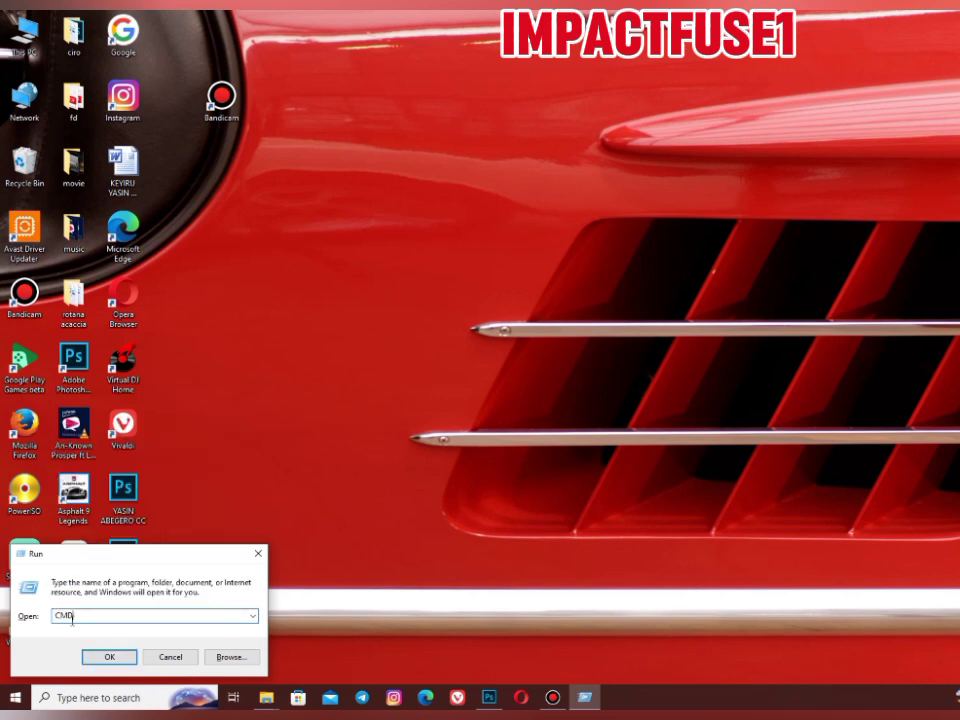
pyautogui.press('Return')
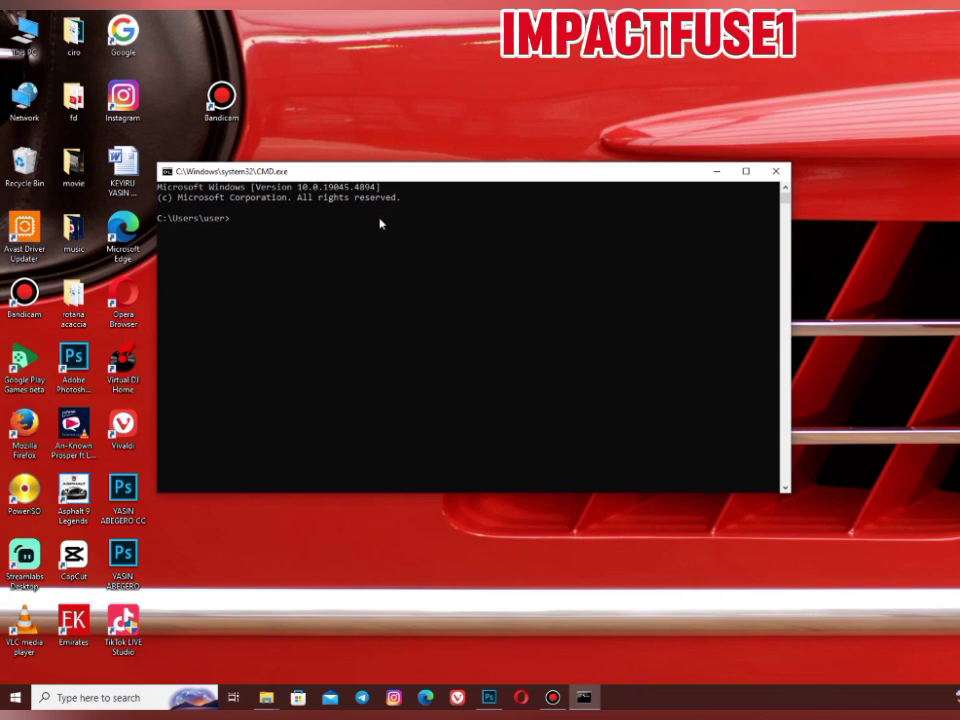
pyautogui.write('DIR')
pyautogui.press('Return')
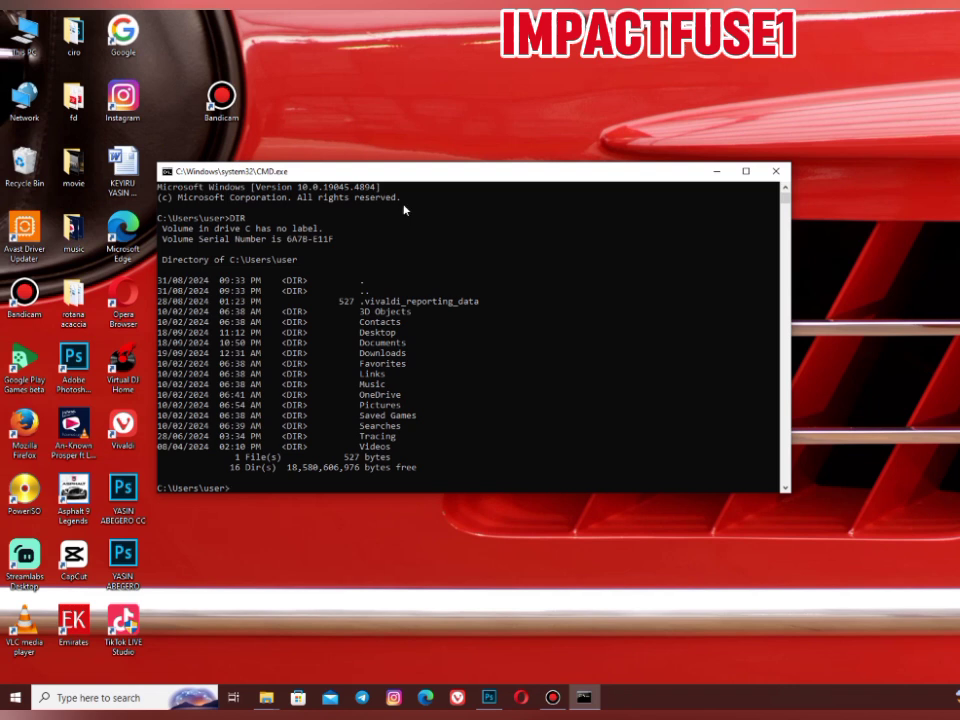
pyautogui.click(773, 172)
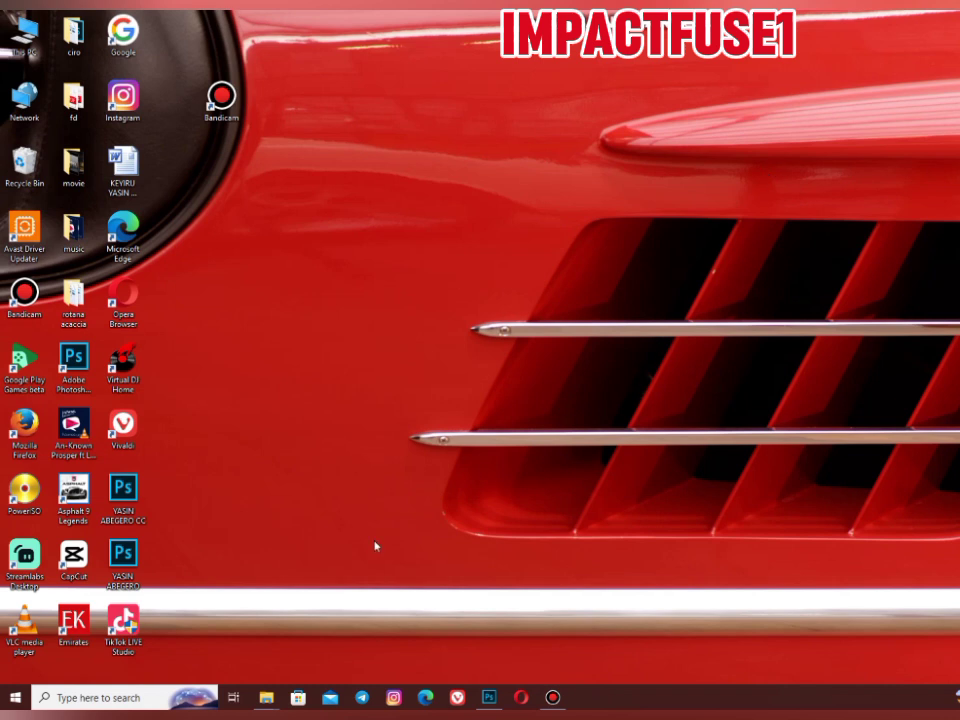
# Step: Try running dxdiag from the Run dialog, which fails because of a misspelled command
pyautogui.press('super+r')
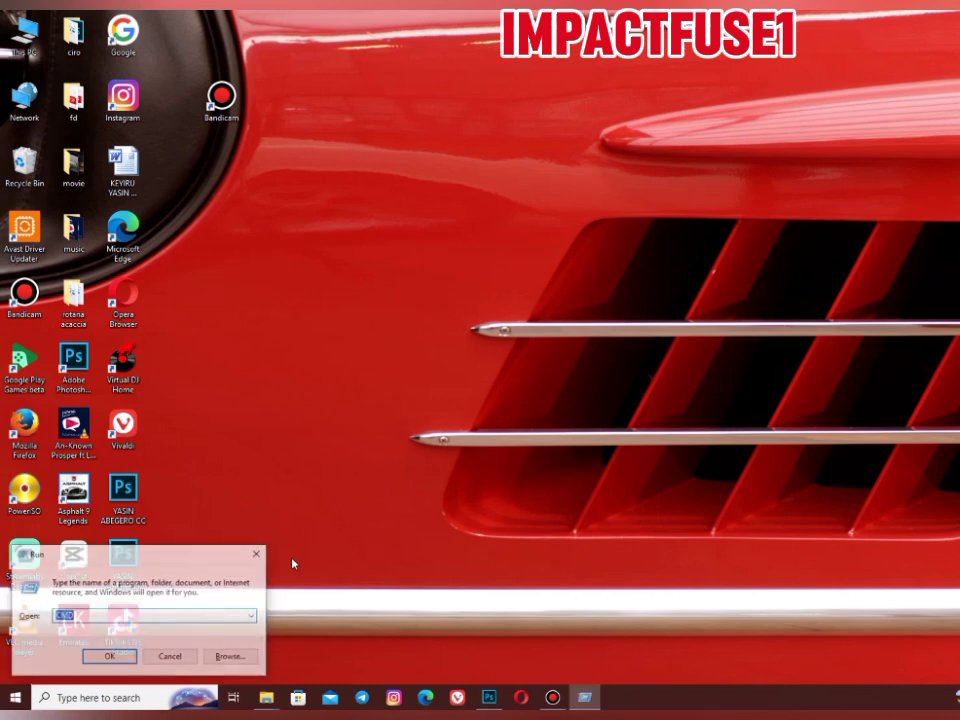
pyautogui.press('BackSpace')
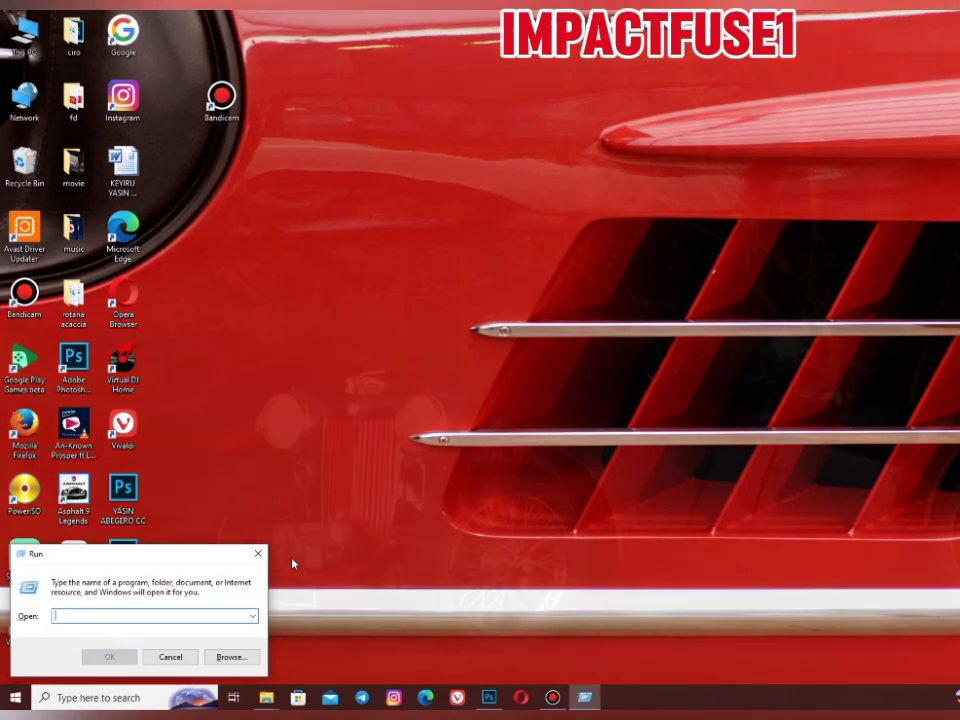
pyautogui.write('d')
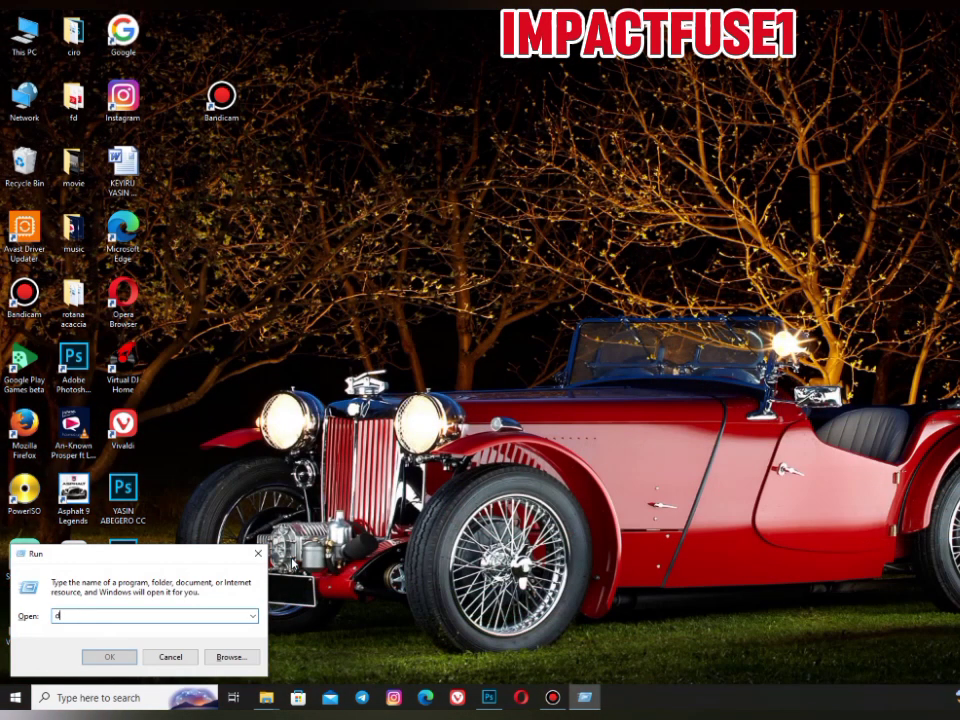
pyautogui.write('xdai')
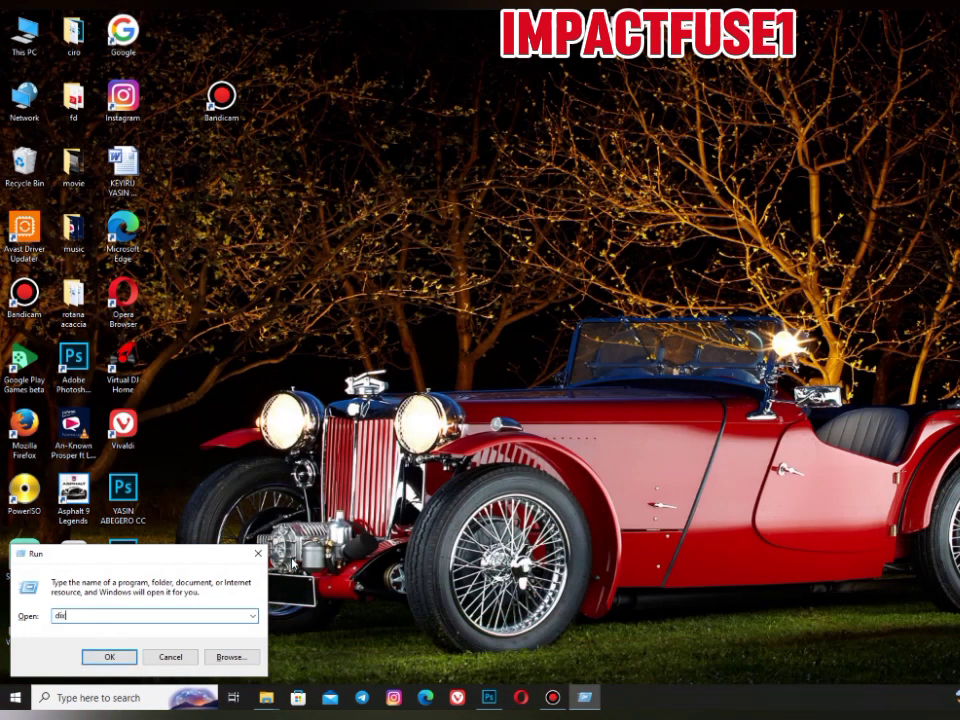
pyautogui.press('BackSpace')
pyautogui.press('BackSpace')
pyautogui.write('iag')
pyautogui.press('Return')
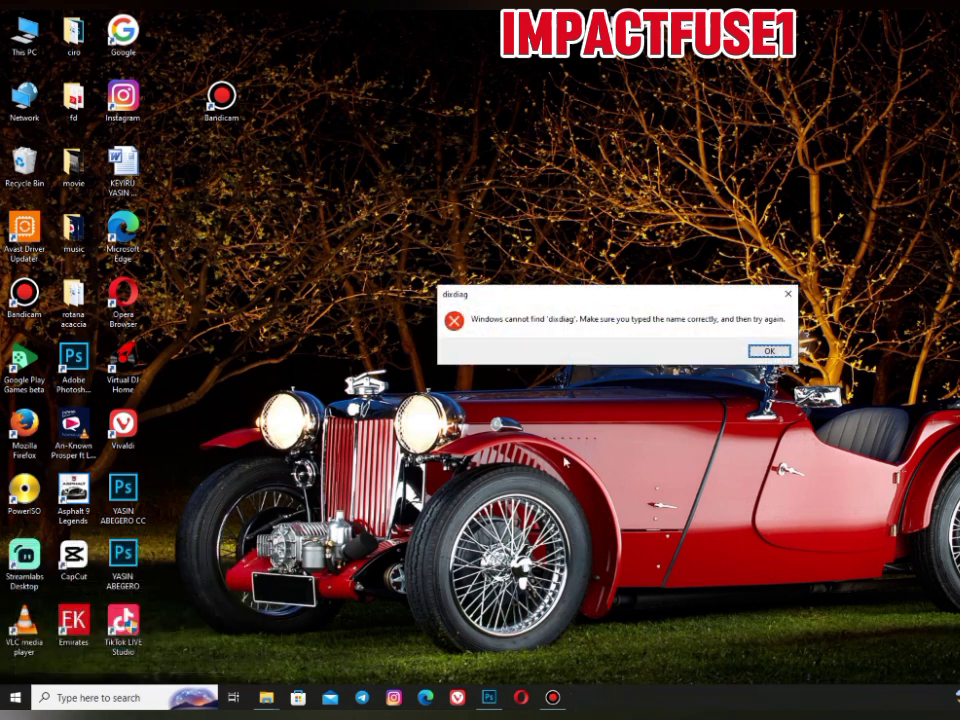
# Step: Dismiss the cannot-find error and rerun 'dxdiag' to launch the DirectX Diagnostic Tool
pyautogui.press('super+r')
pyautogui.click(786, 351)
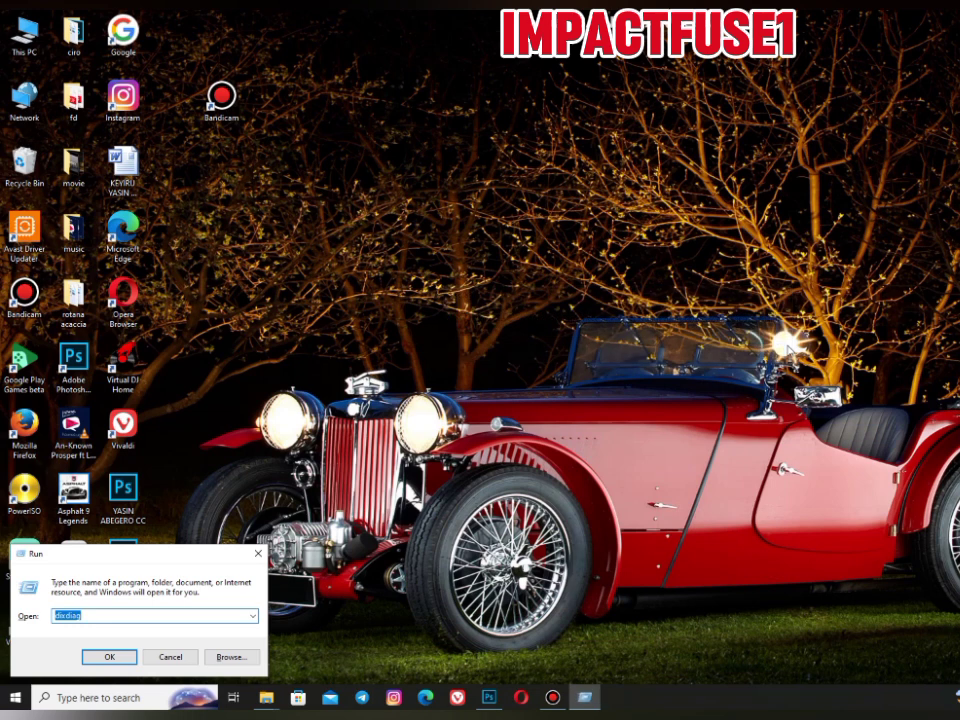
pyautogui.write('dxdiag')
pyautogui.press('Return')
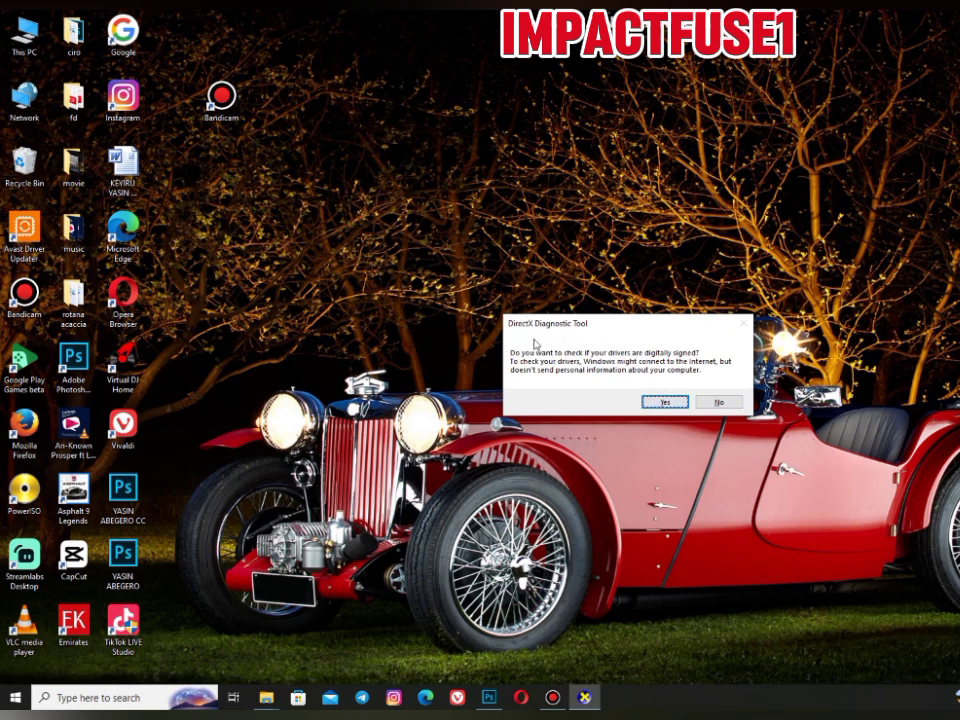
# Step: Accept both DxDiag prompts, review the System tab, close the tool, and bring up Windows search
pyautogui.click(664, 401)
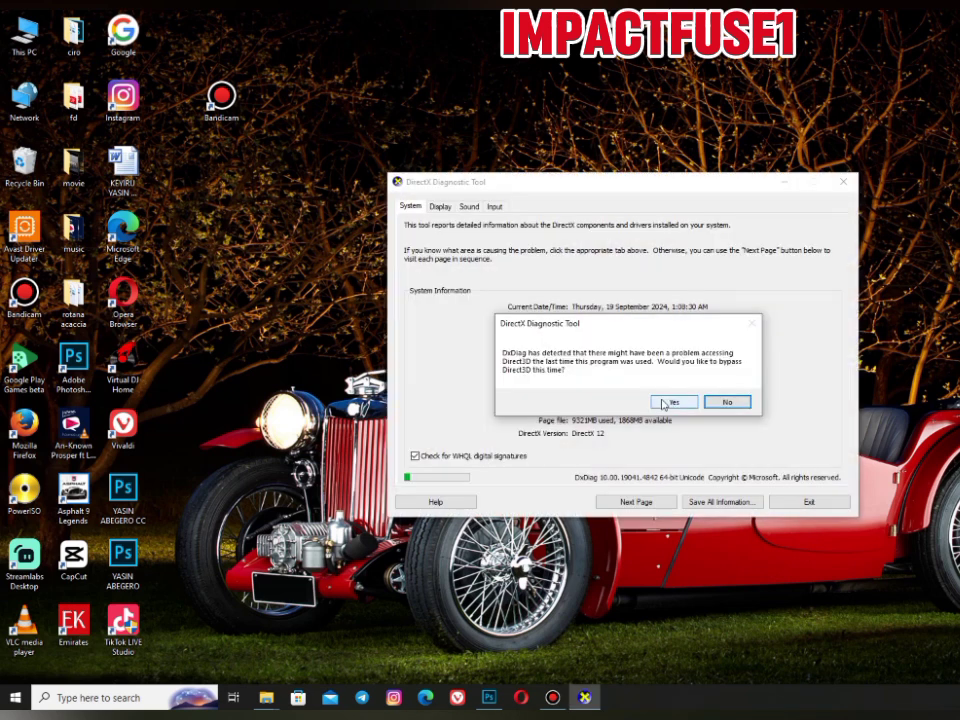
pyautogui.click(665, 402)
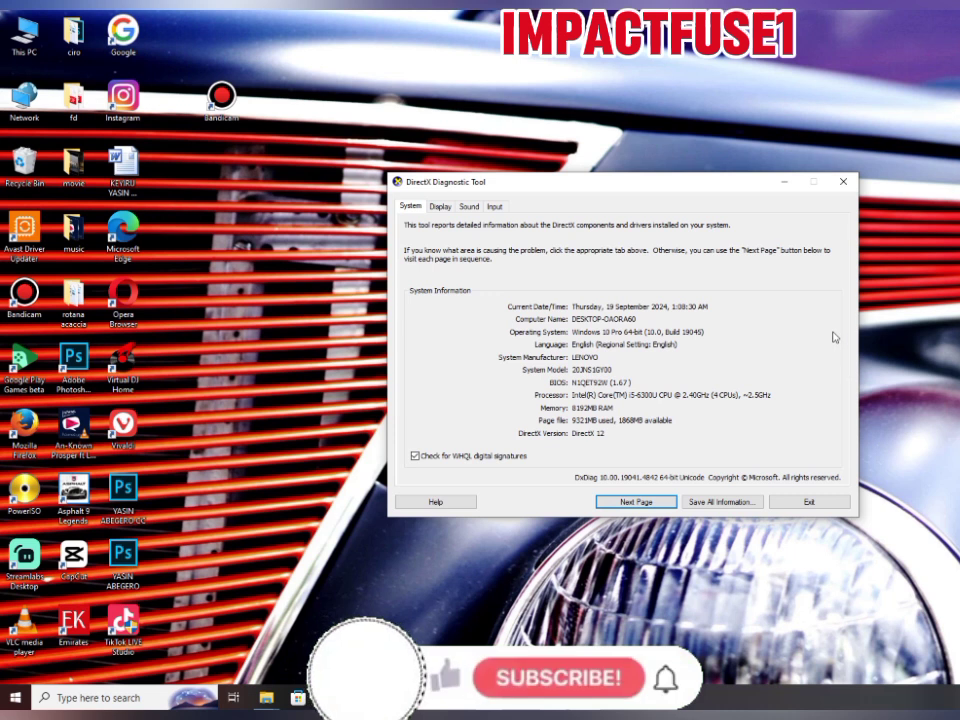
pyautogui.click(845, 183)
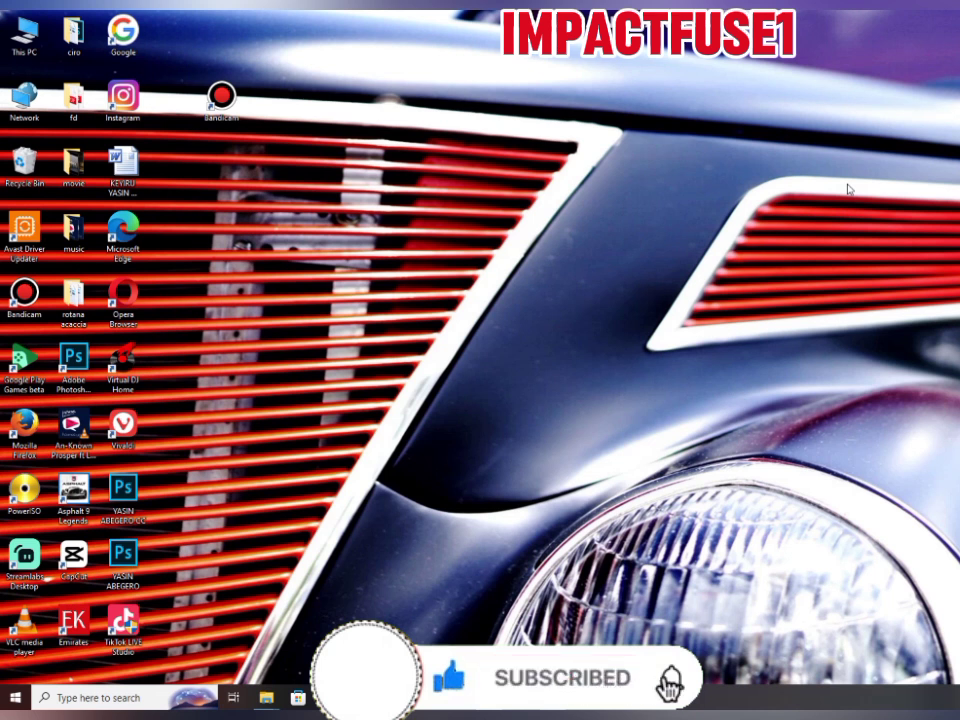
pyautogui.press('super+s')
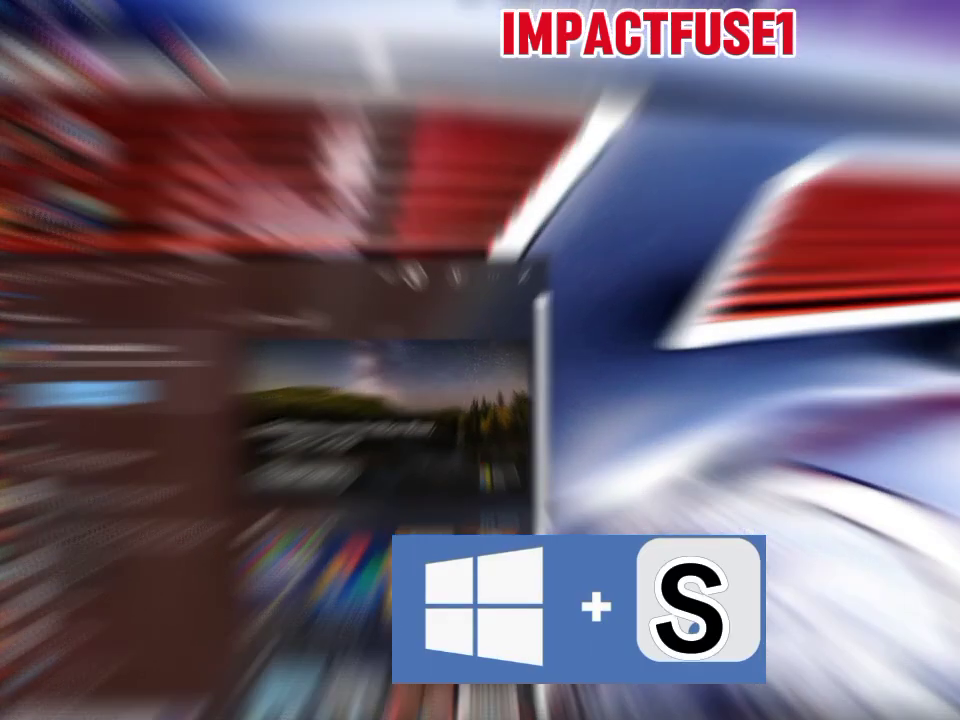
# Step: Search for 'micros', trim the query back to 'mi', then close the search panel
pyautogui.write('mi')
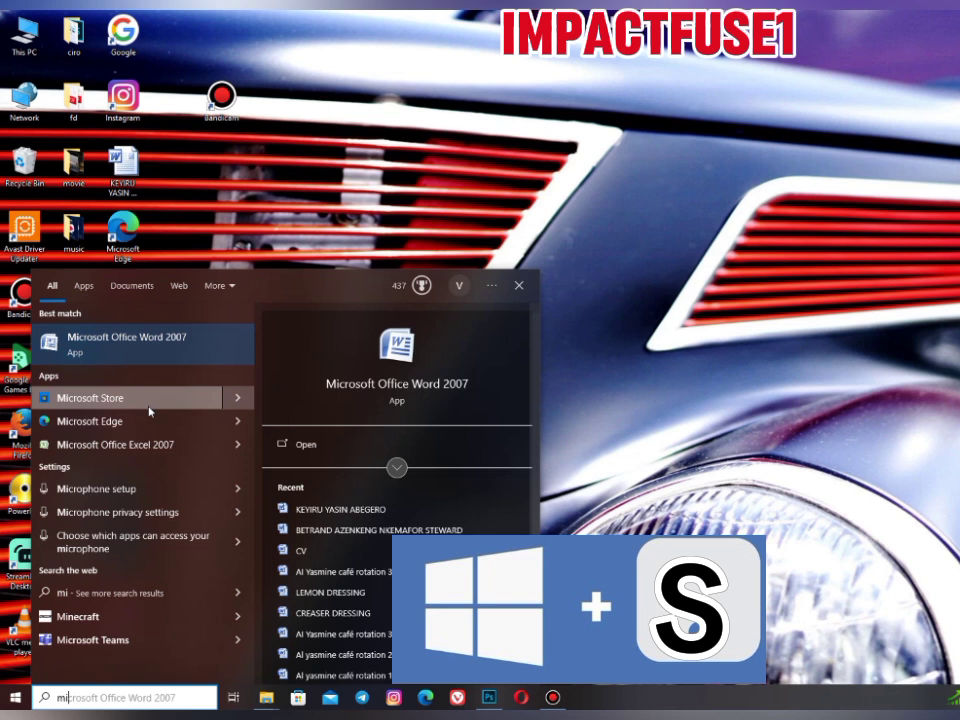
pyautogui.write('cros')
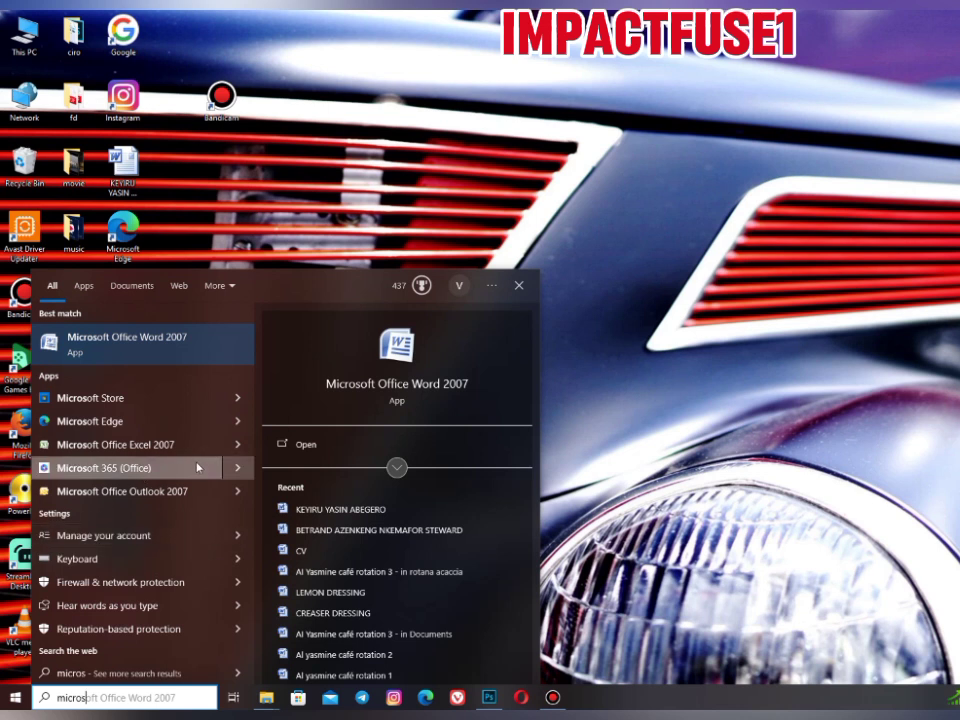
pyautogui.press('BackSpace')
pyautogui.press('BackSpace')
pyautogui.press('BackSpace')
pyautogui.press('BackSpace')
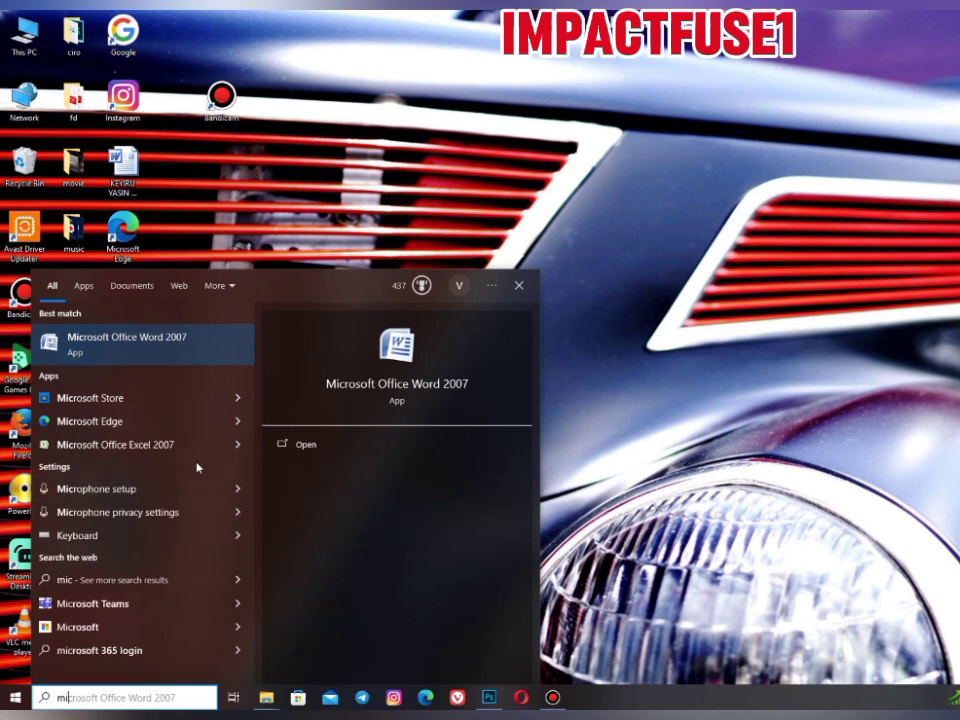
pyautogui.press('Escape')
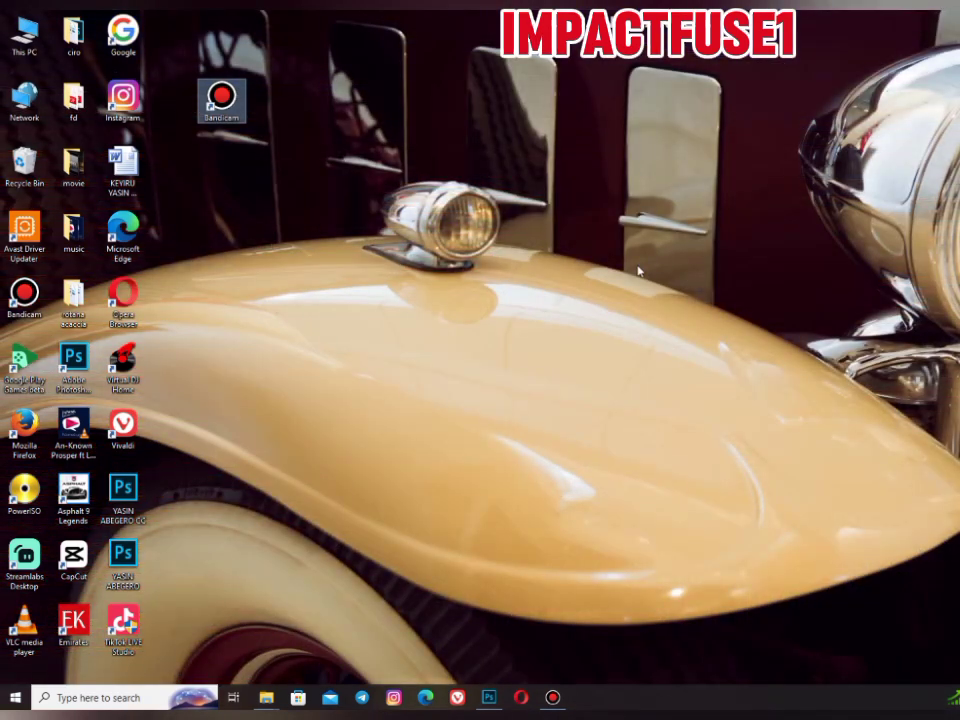
pyautogui.click(638, 271)
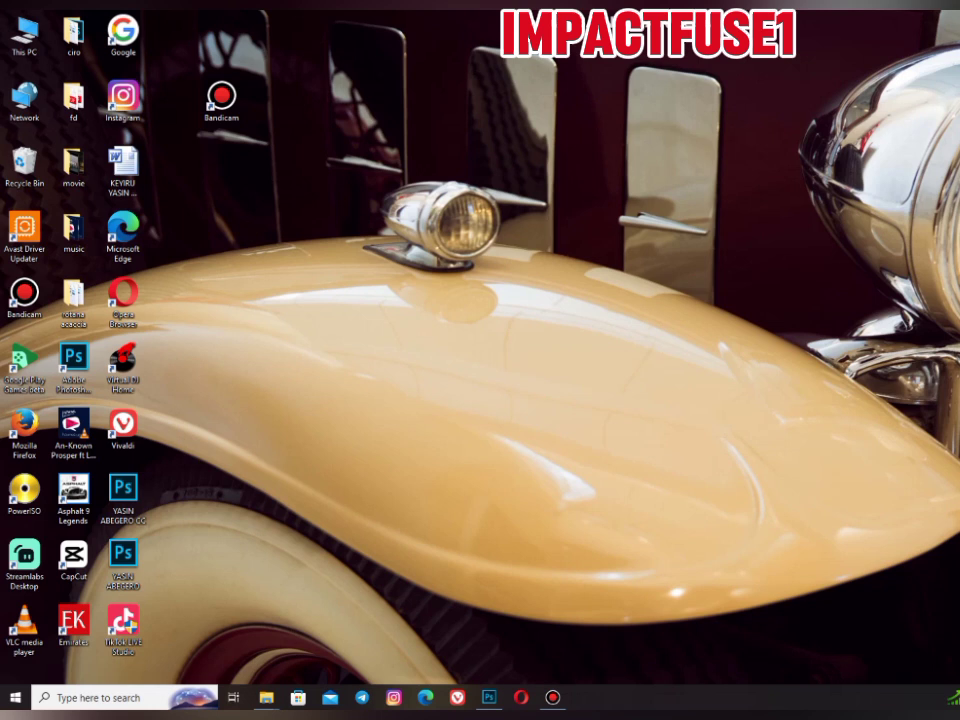
pyautogui.click(221, 97)
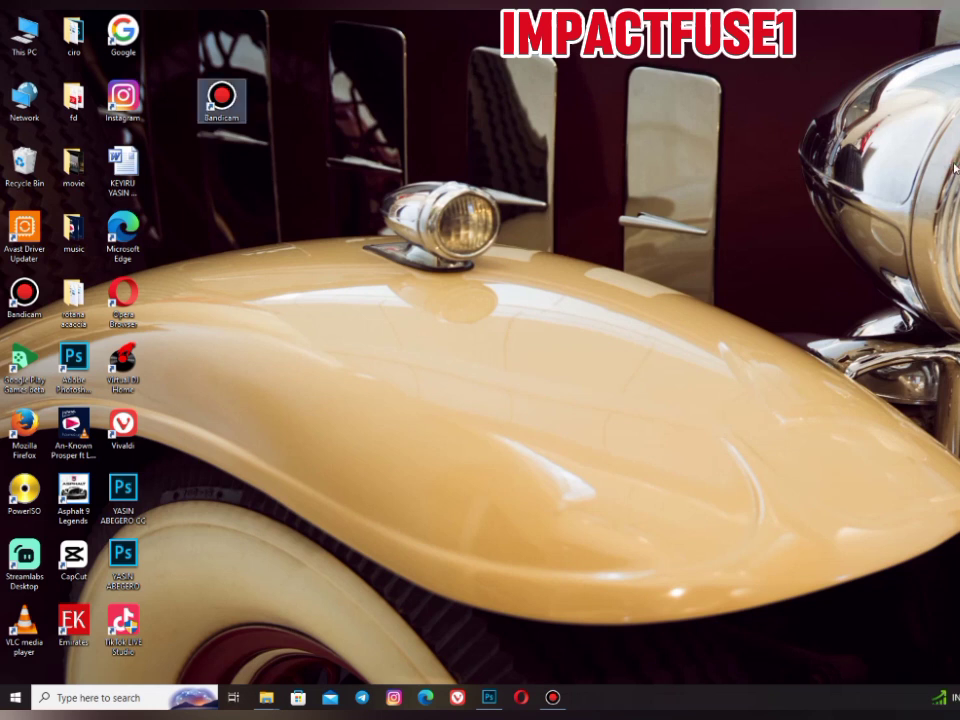
pyautogui.click(955, 168)
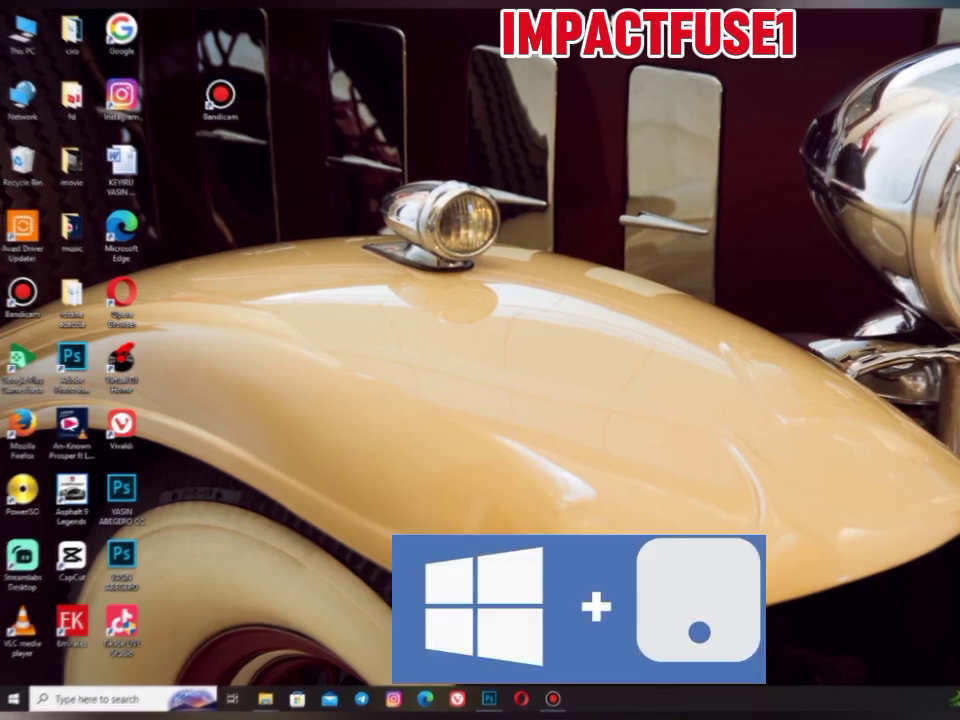
pyautogui.press('super+p')
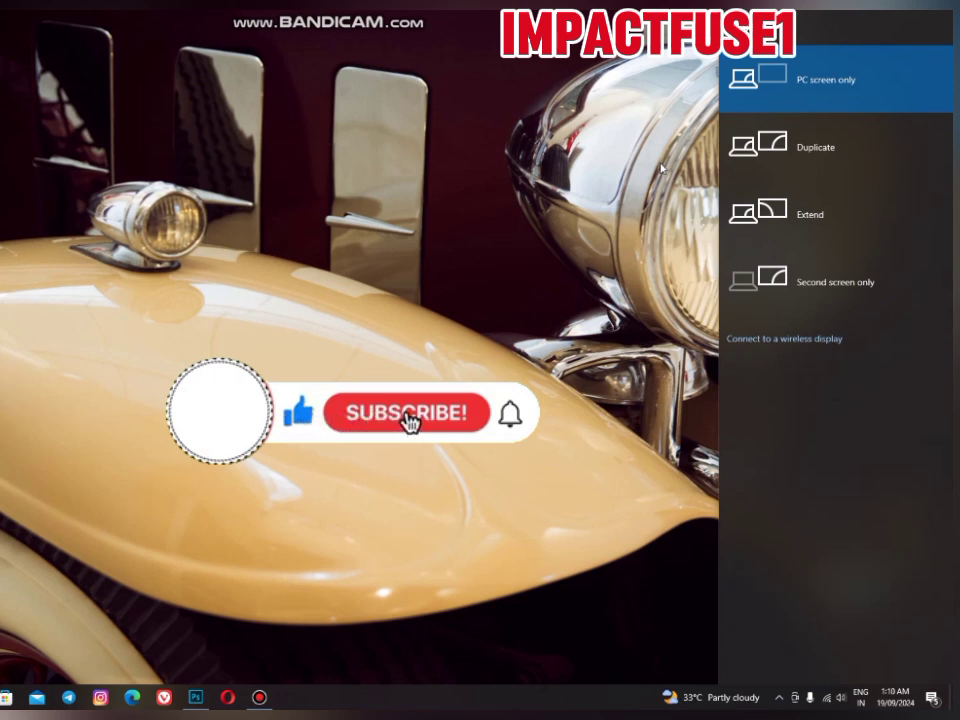
pyautogui.click(583, 175)
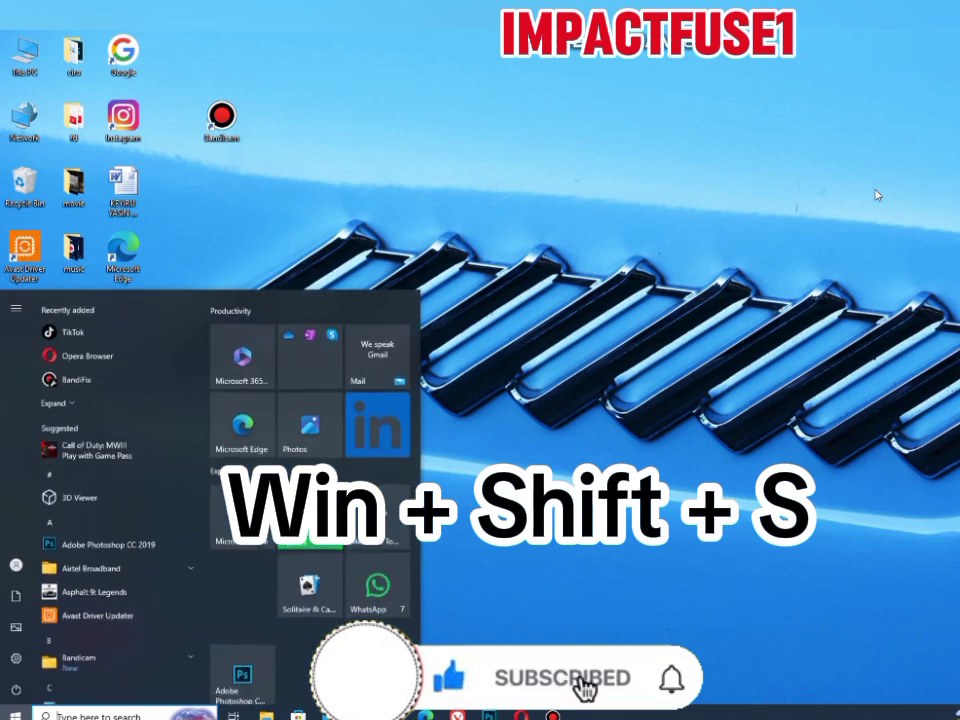
# Step: Snip a rectangle from the top-left corner down over the column of desktop icons
pyautogui.press('super')
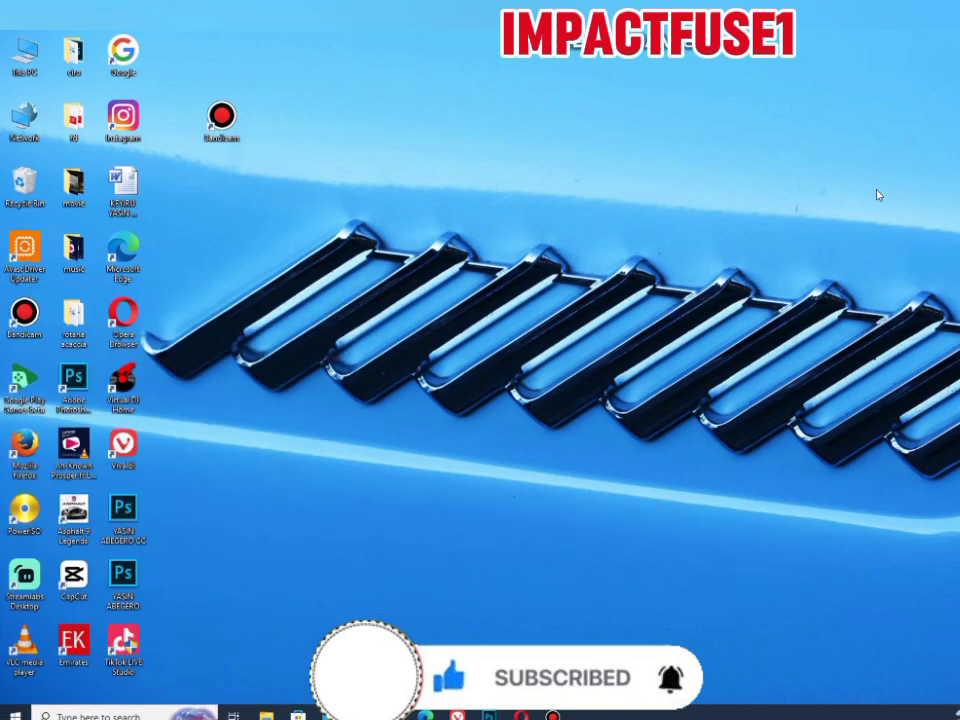
pyautogui.press('super+shift+s')
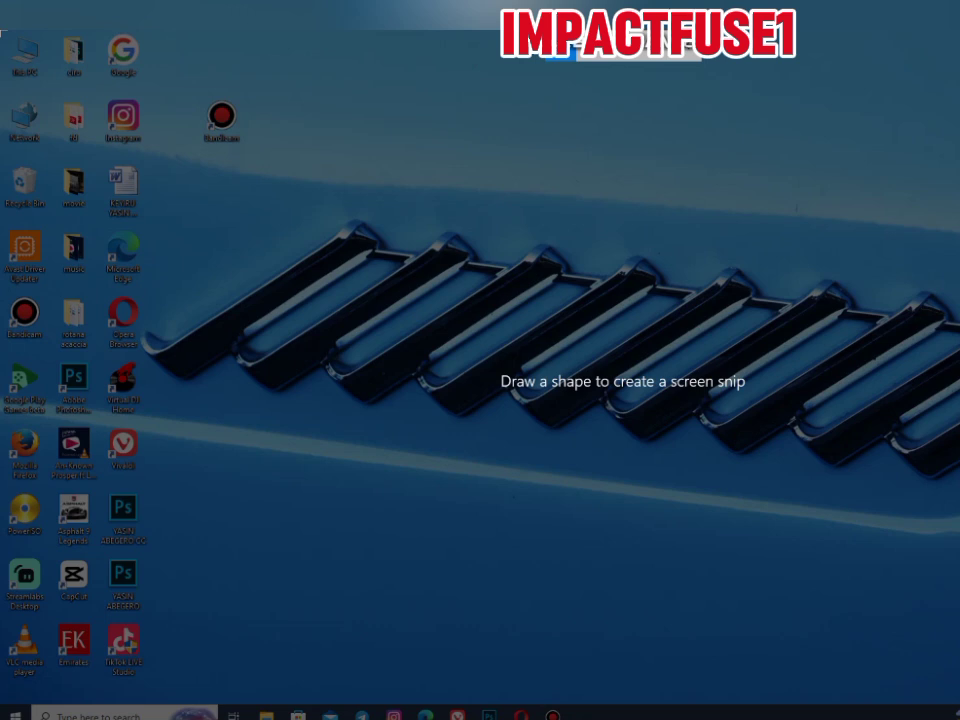
pyautogui.moveTo(3, 32); pyautogui.dragTo(281, 690)
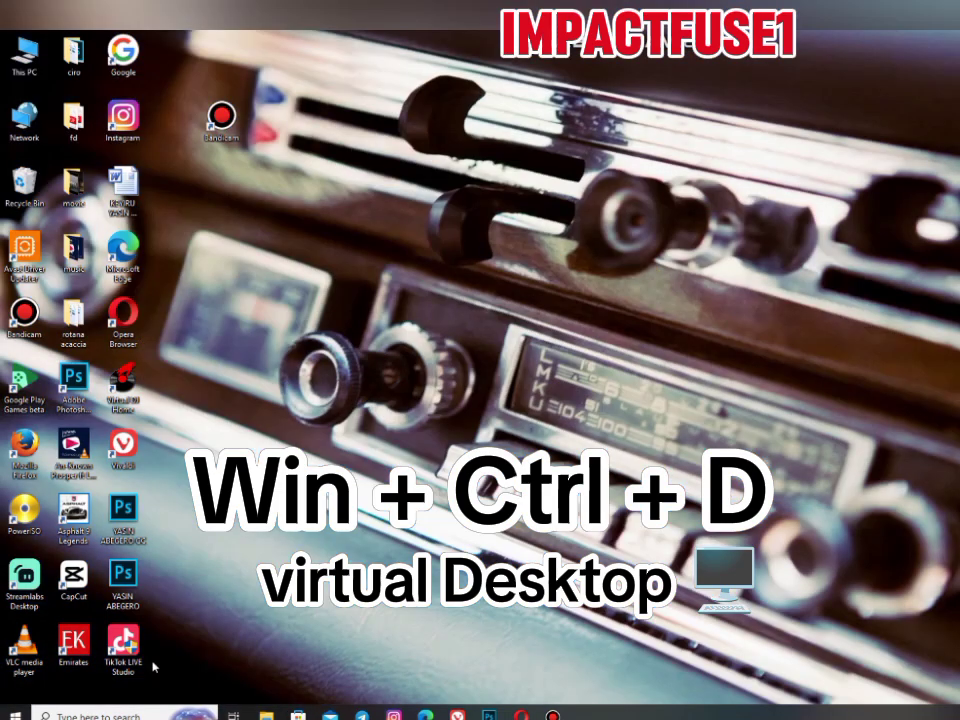
pyautogui.press('super+ctrl+d')
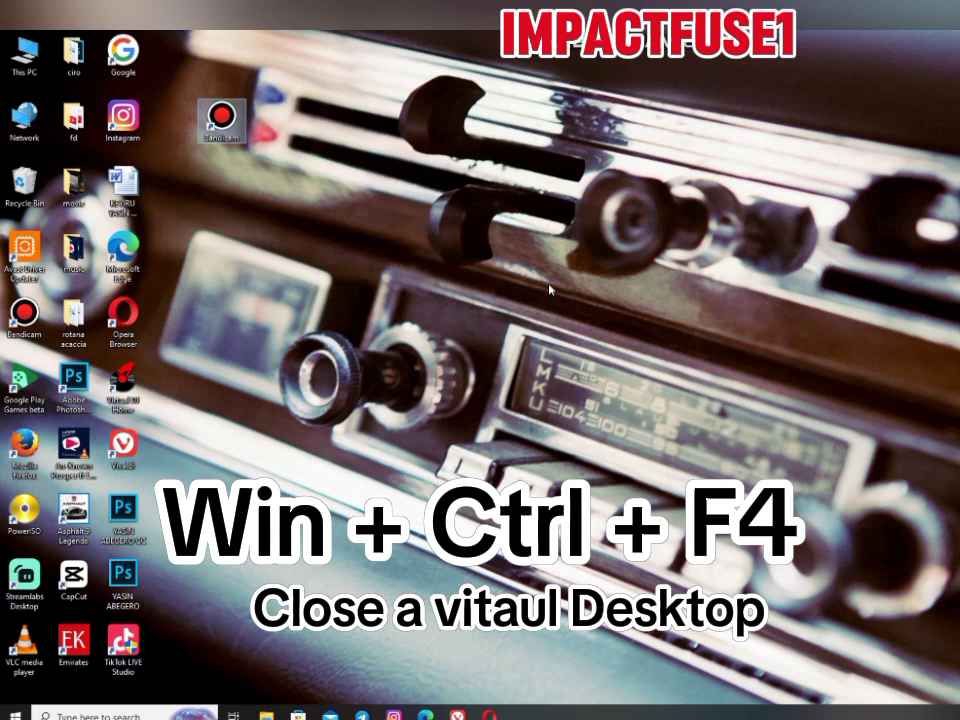
pyautogui.press('super+ctrl+F4')
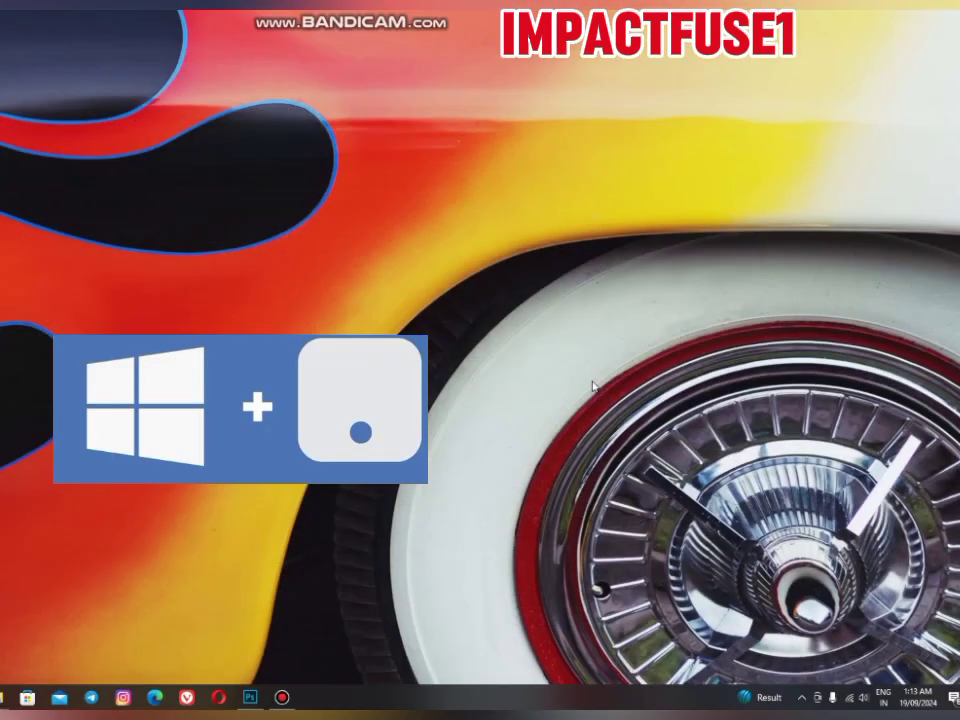
pyautogui.press('super+period')
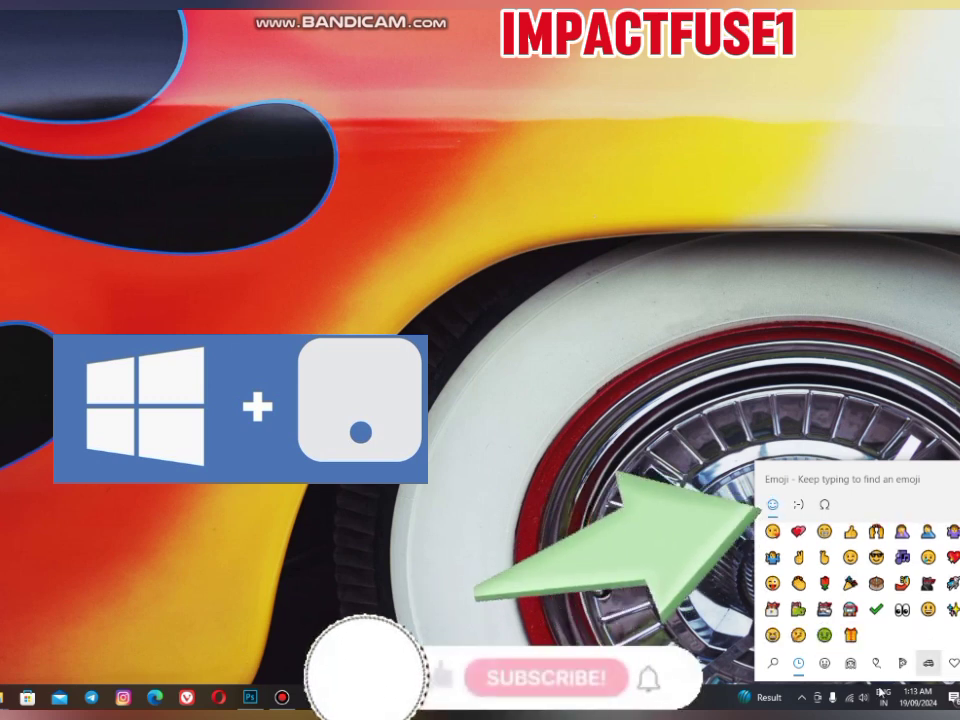
pyautogui.scroll(-1, 855, 580)
pyautogui.click(824, 663)
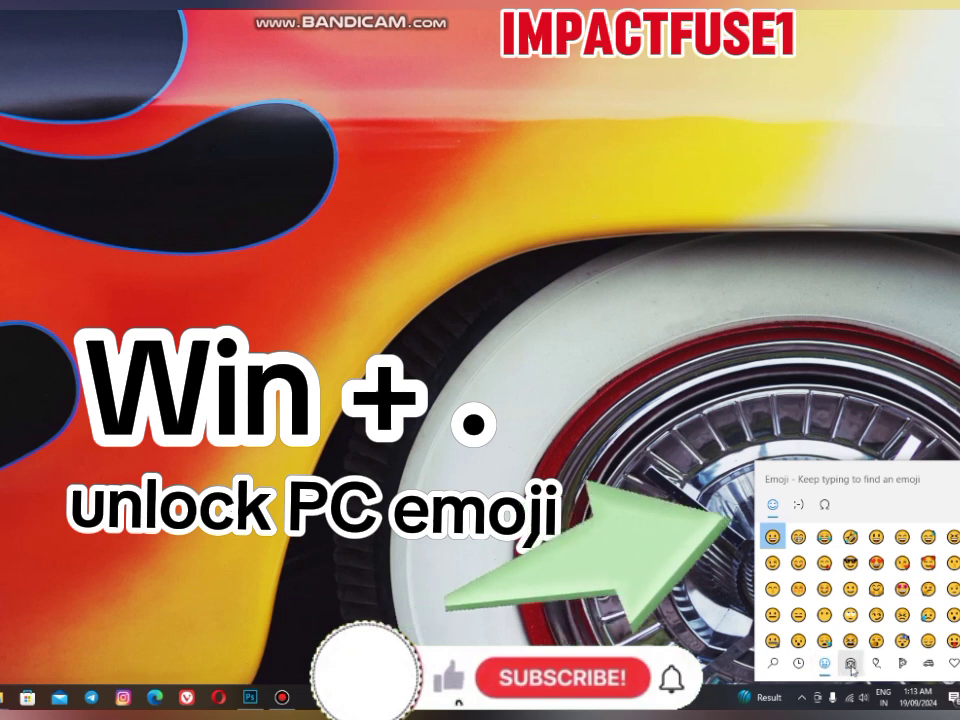
pyautogui.click(851, 664)
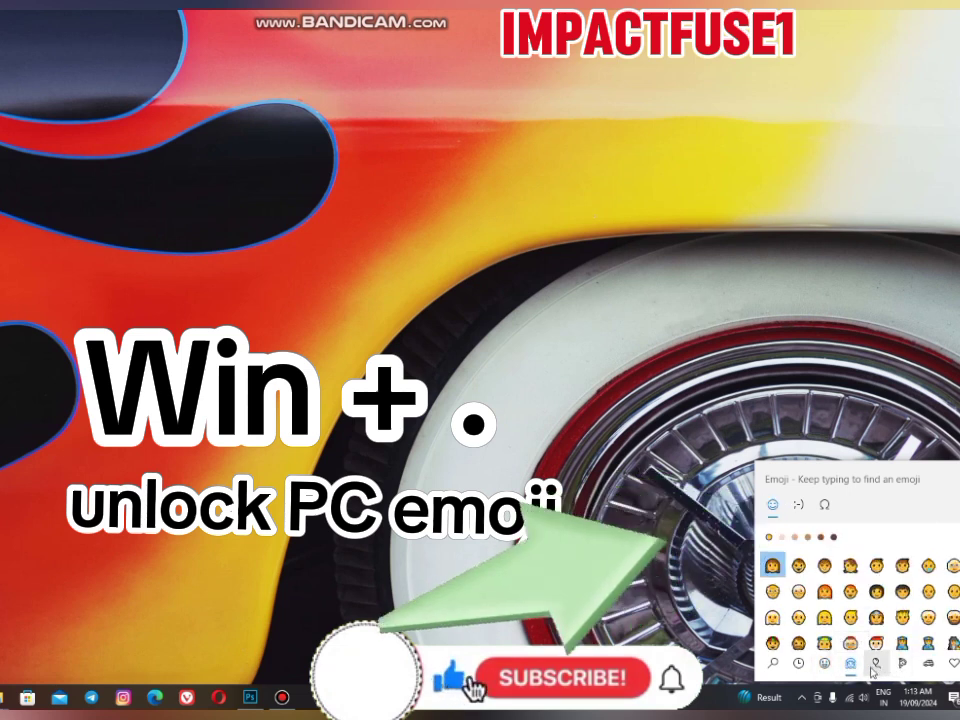
pyautogui.click(875, 664)
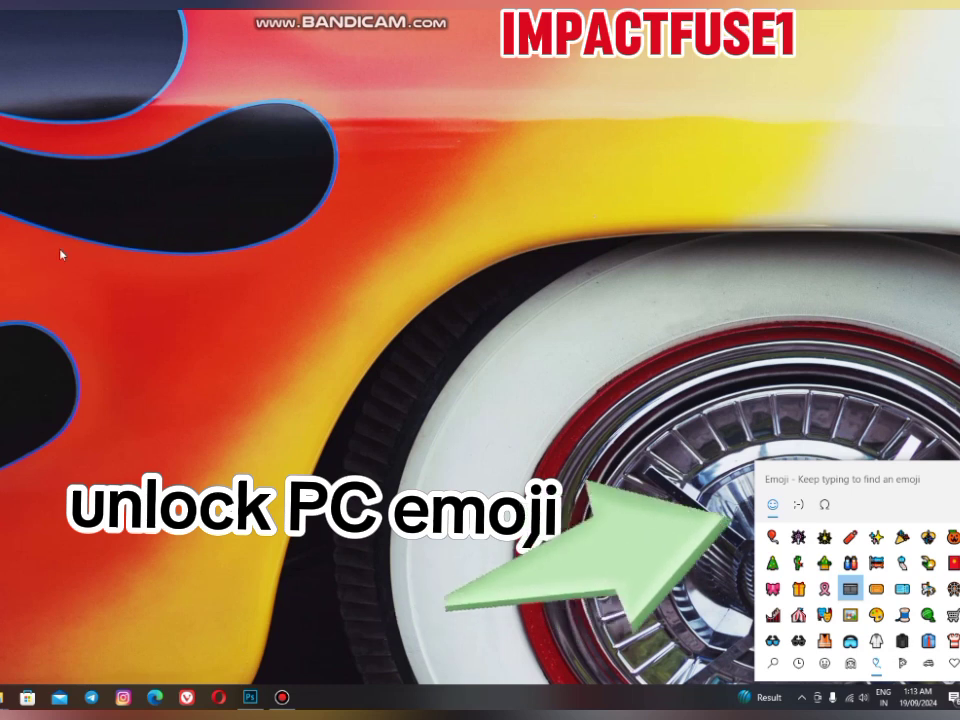
pyautogui.press('Escape')
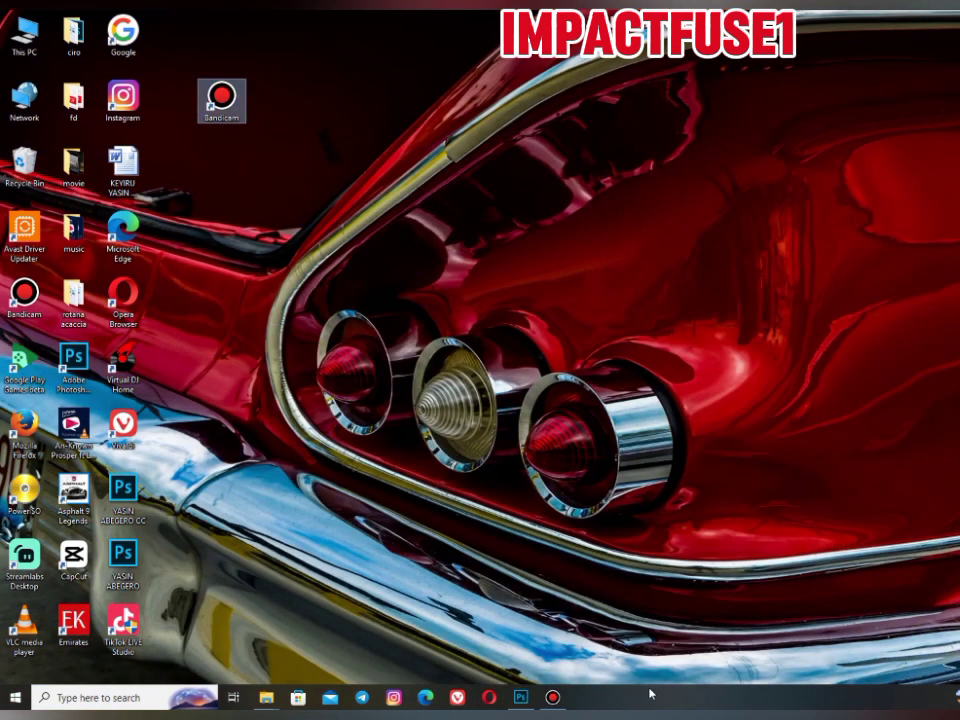
# Step: Launch the Settings app with the Win+U shortcut
pyautogui.click(556, 699)
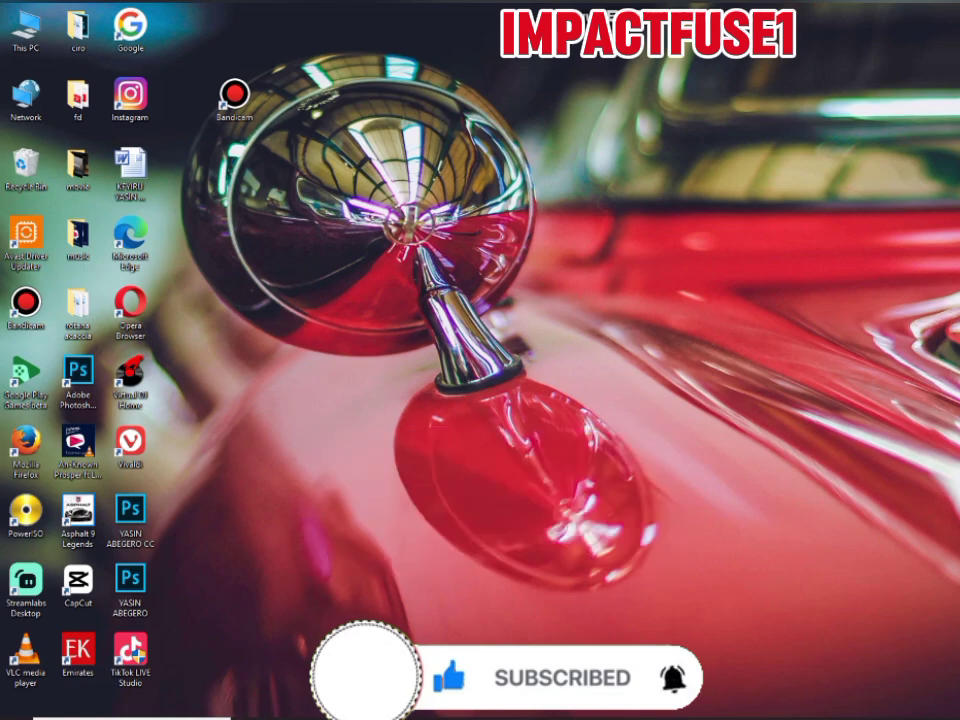
pyautogui.press('super+u')
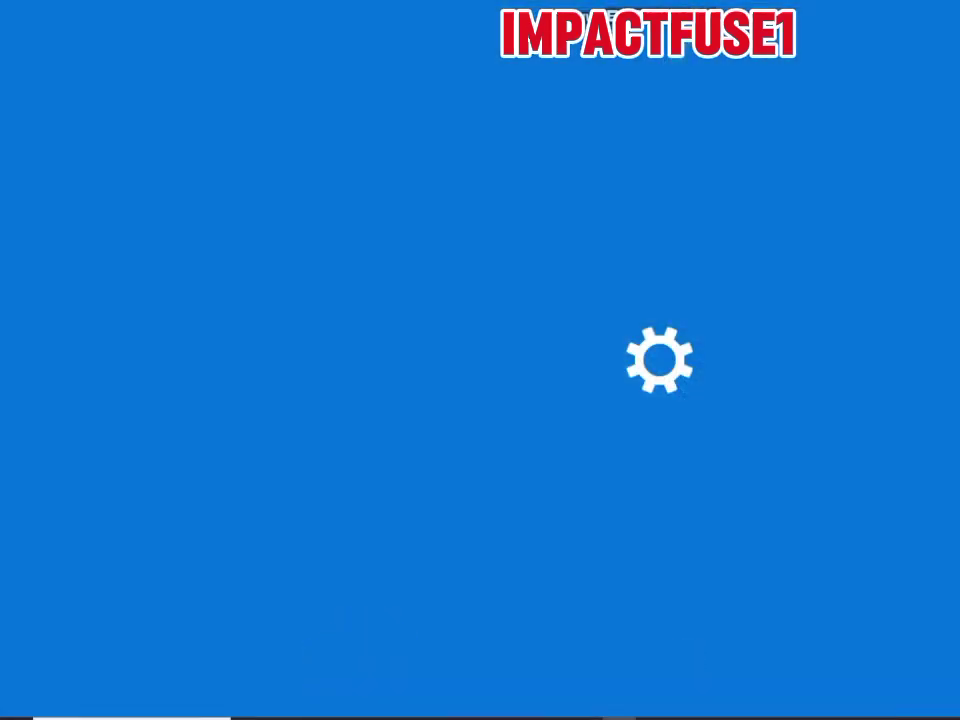